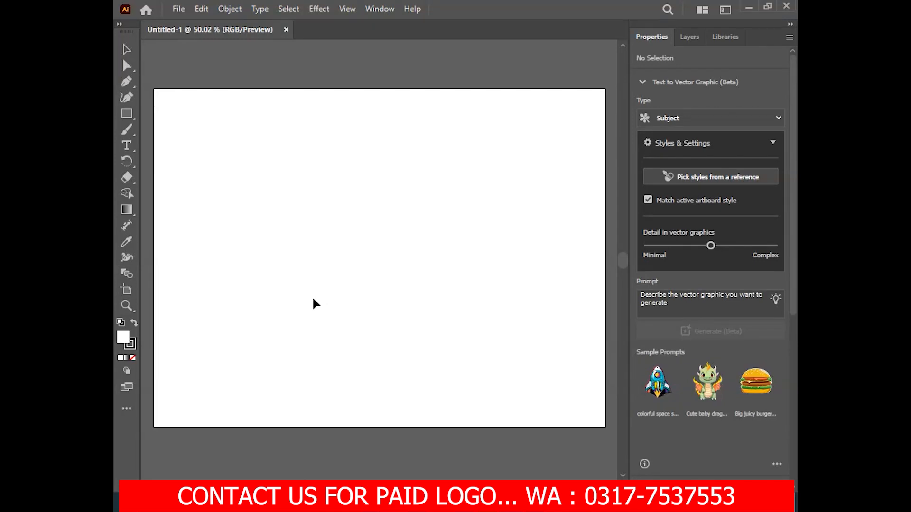
Draw a vertical straight line about 459 px long in the left part of the artboard with the Pen tool.
click(124, 82)
click(265, 164)
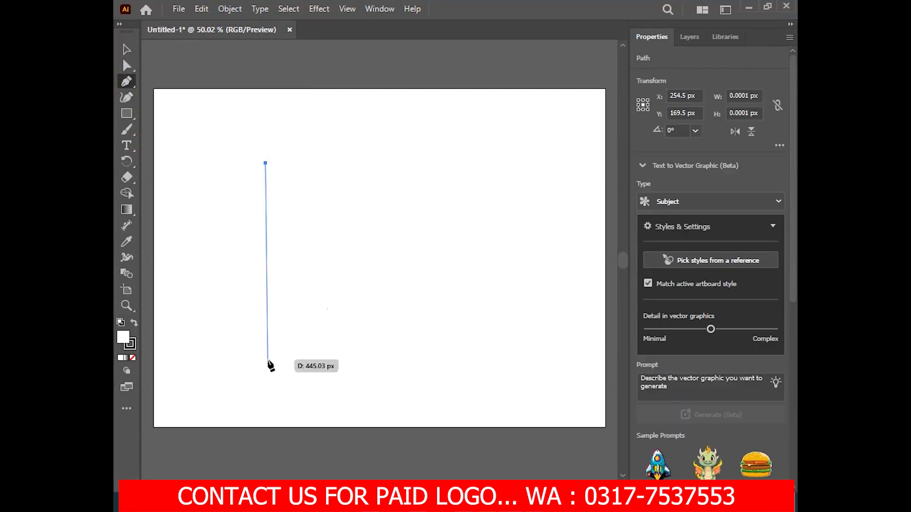
click(266, 366)
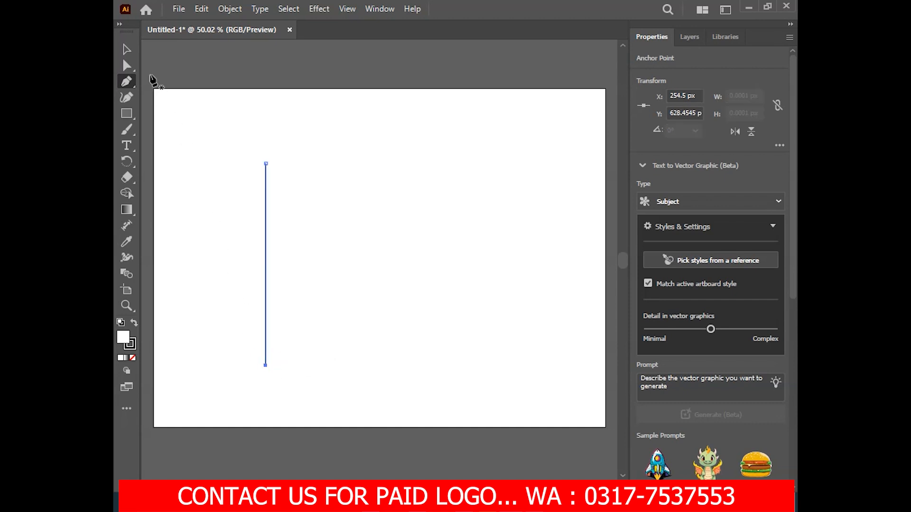
click(126, 49)
click(230, 319)
scroll(242, 276, up, 1)
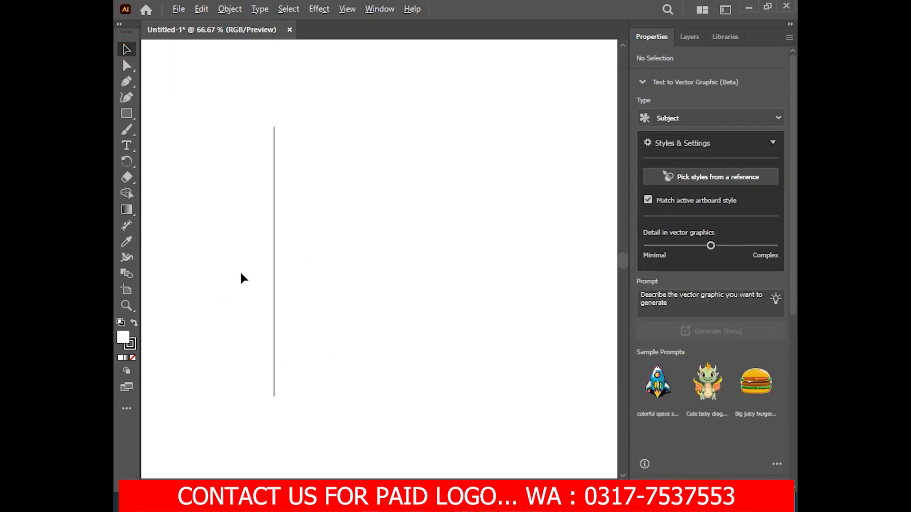
Duplicate the vertical line 40 px to the right and stretch both lines downward to a height of about 513.5 px.
drag(274, 268, 306, 272)
drag(286, 397, 291, 430)
Copy the pair of lines about 58 px to the right and repeat the copy until there are seven evenly spaced pairs.
drag(295, 332, 336, 336)
key(ctrl+d)
key(ctrl+d)
key(ctrl+d)
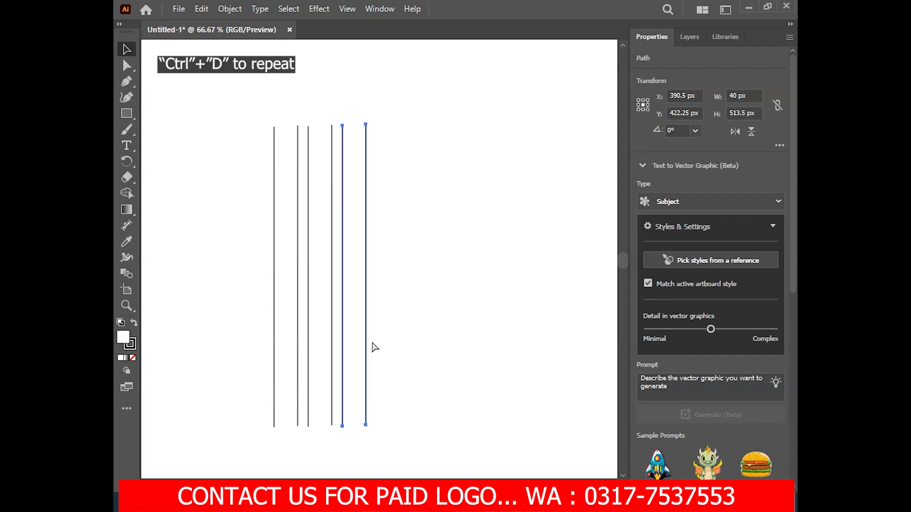
key(ctrl+d)
key(ctrl+d)
scroll(403, 332, right, 2)
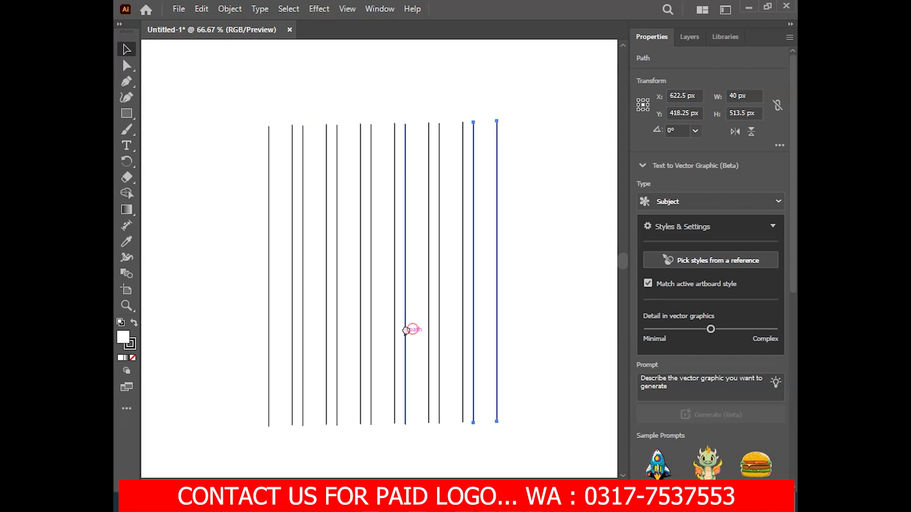
Select all the vertical lines, copy them and paste the copy in front.
drag(420, 174, 523, 209)
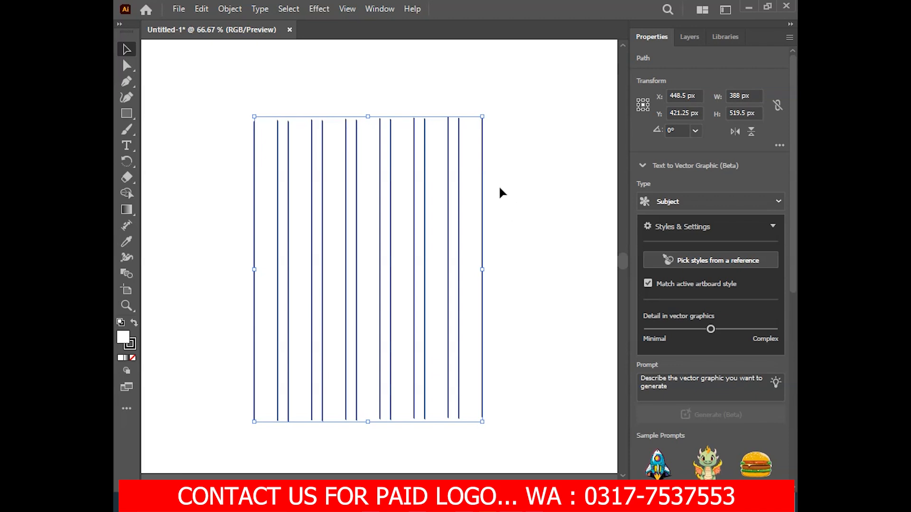
click(200, 9)
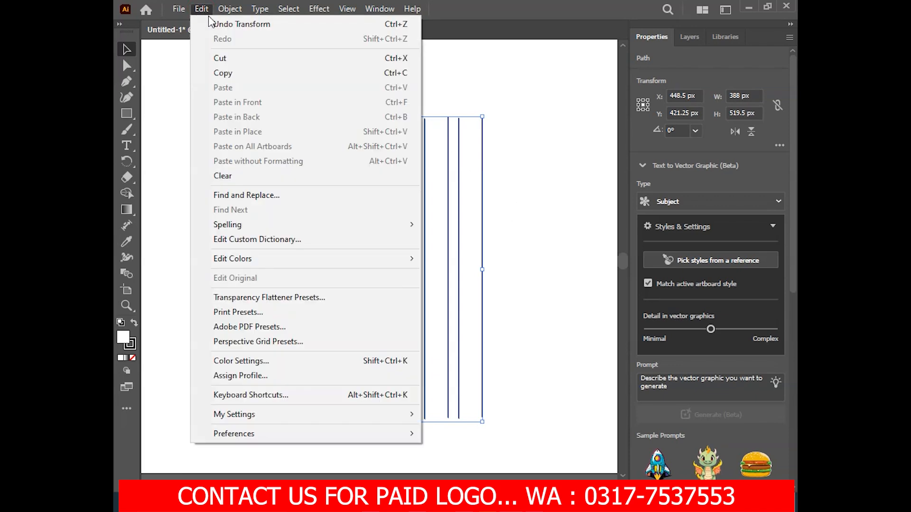
click(221, 74)
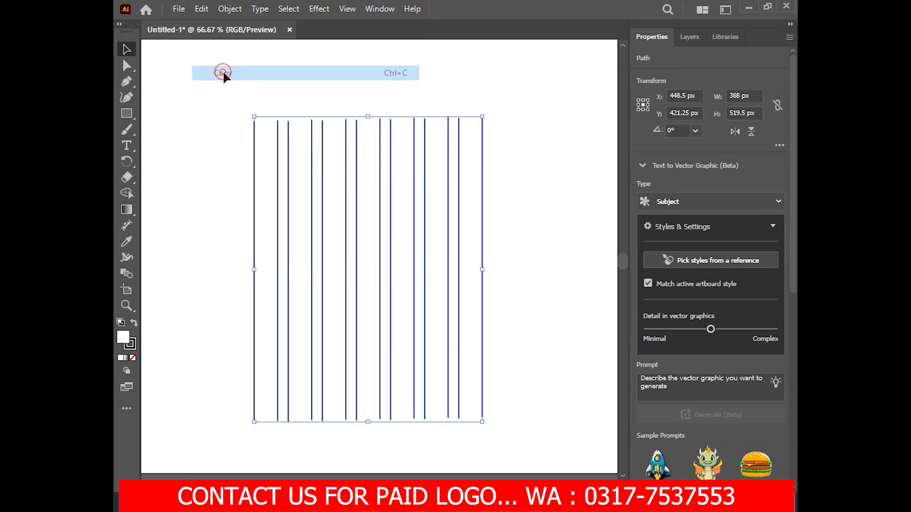
click(201, 10)
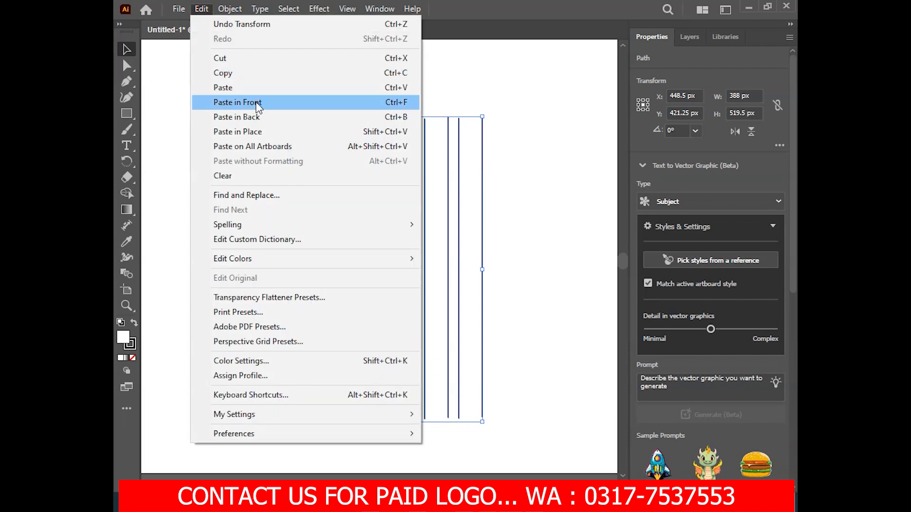
click(232, 102)
Rotate the pasted lines to 310° and lengthen them at both ends so they extend beyond the vertical lines.
drag(487, 110, 569, 247)
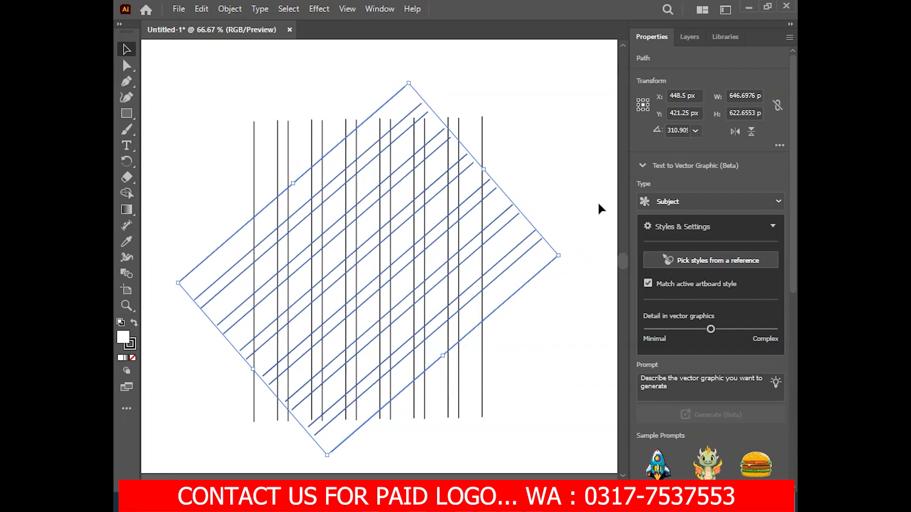
click(688, 132)
key(BackSpace)
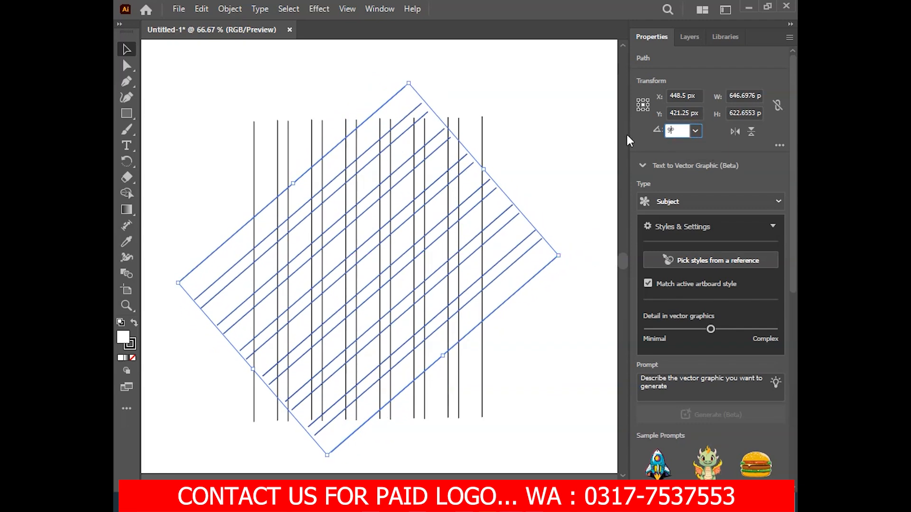
text(310)
key(Return)
drag(484, 168, 517, 151)
drag(252, 368, 211, 388)
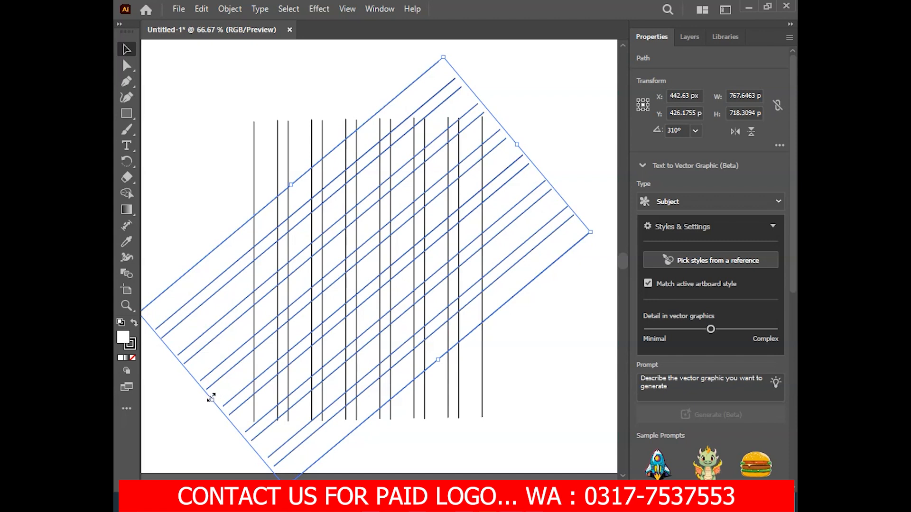
Copy the diagonal lines, paste them in front and flip the copy horizontally to form a crossing grid.
click(201, 9)
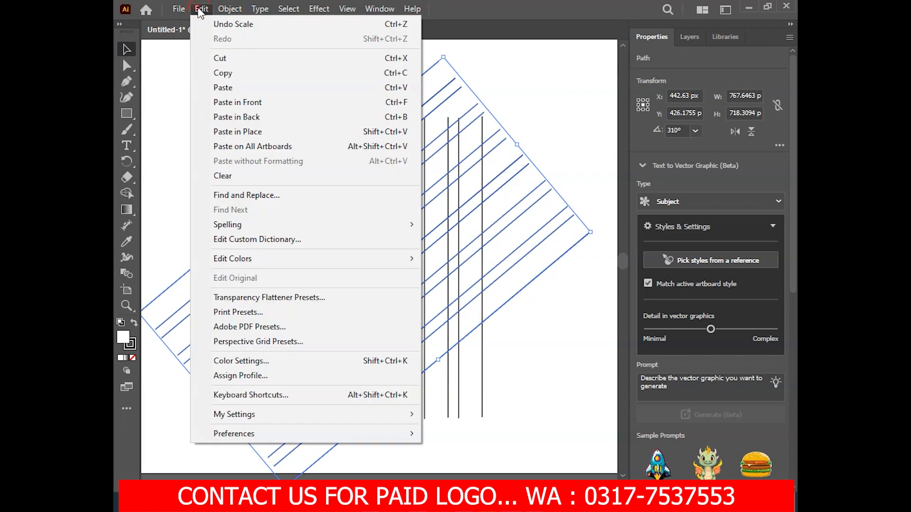
click(223, 73)
click(202, 10)
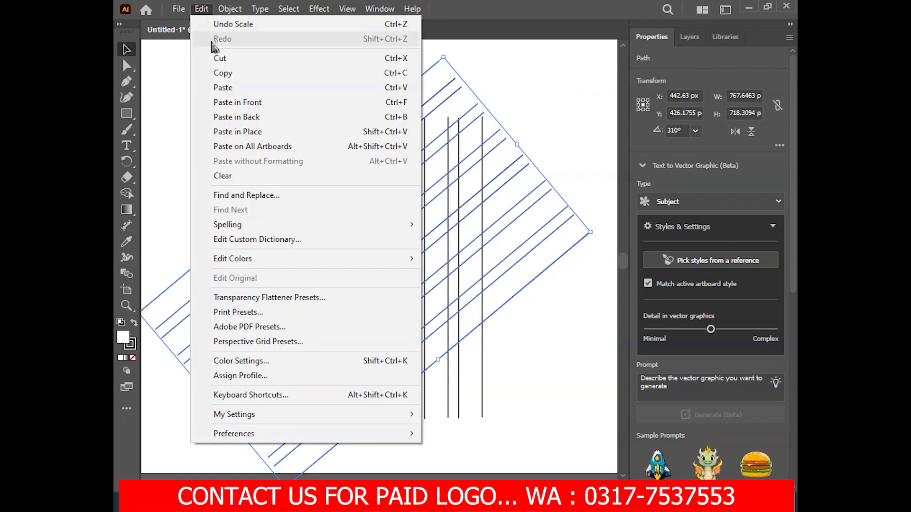
click(245, 103)
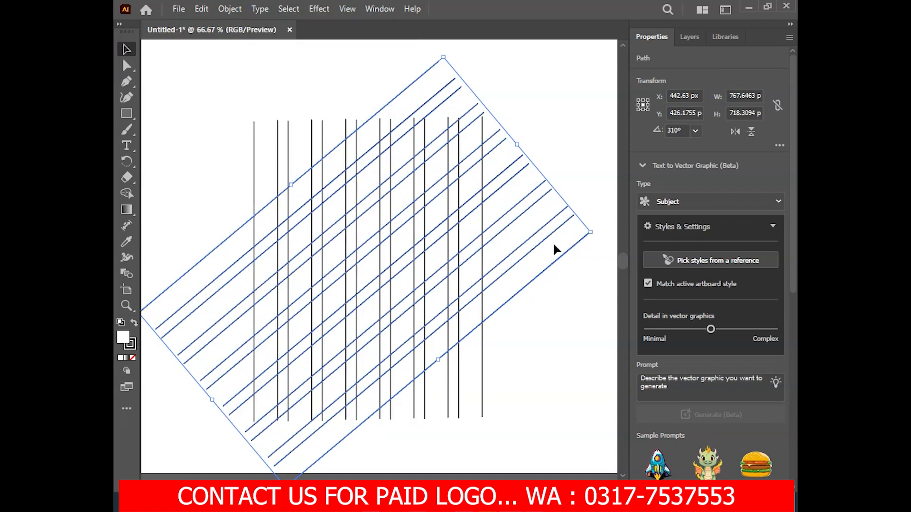
click(734, 132)
click(584, 108)
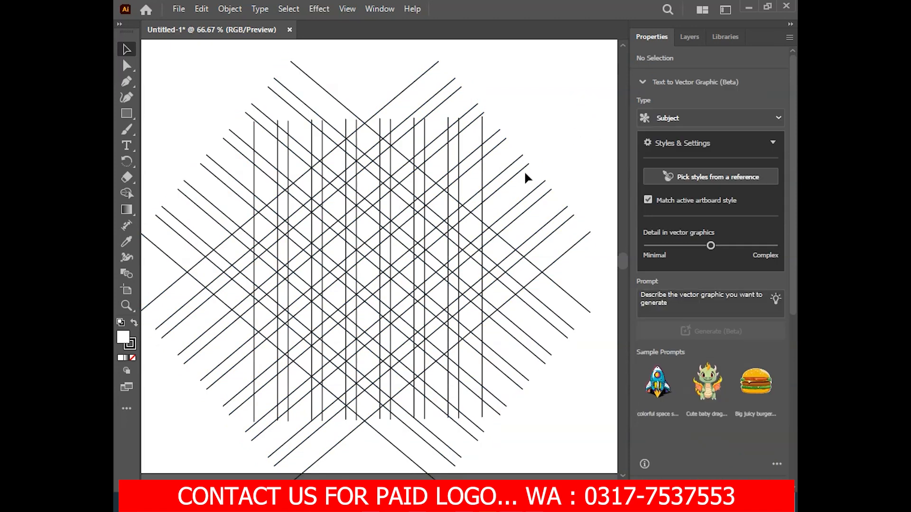
Select all fourteen vertical lines together and stretch them at both ends to a height of 588 px.
click(255, 137)
shift+click(279, 145)
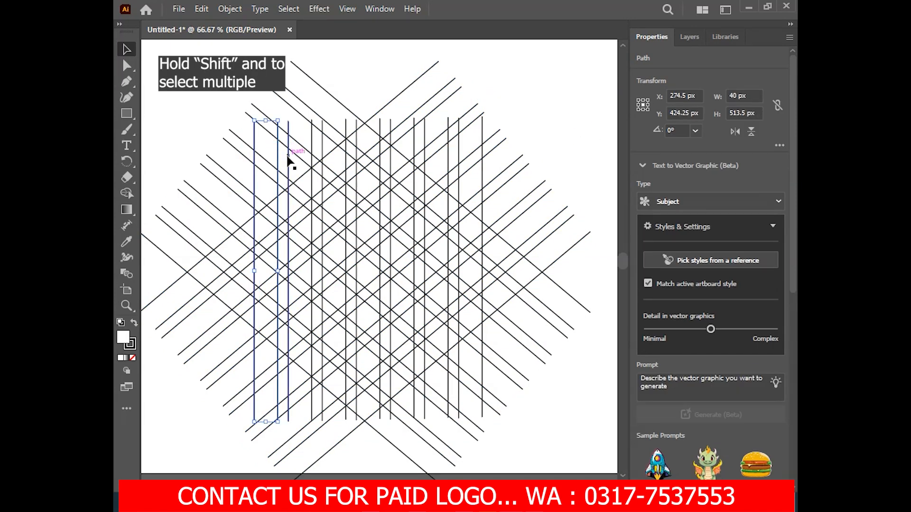
shift+click(312, 143)
shift+click(323, 144)
shift+click(346, 151)
shift+click(356, 142)
shift+click(380, 134)
shift+click(389, 124)
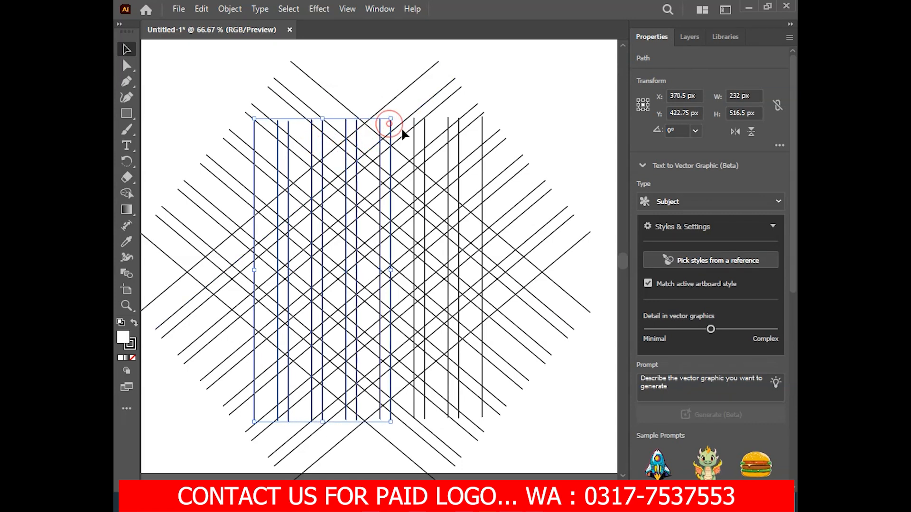
shift+click(413, 140)
shift+click(425, 138)
shift+click(447, 146)
shift+click(459, 155)
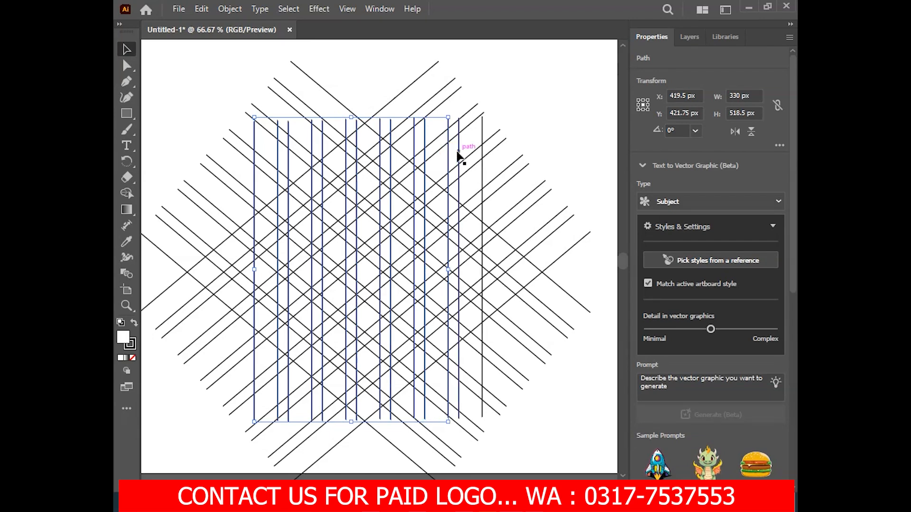
shift+click(482, 138)
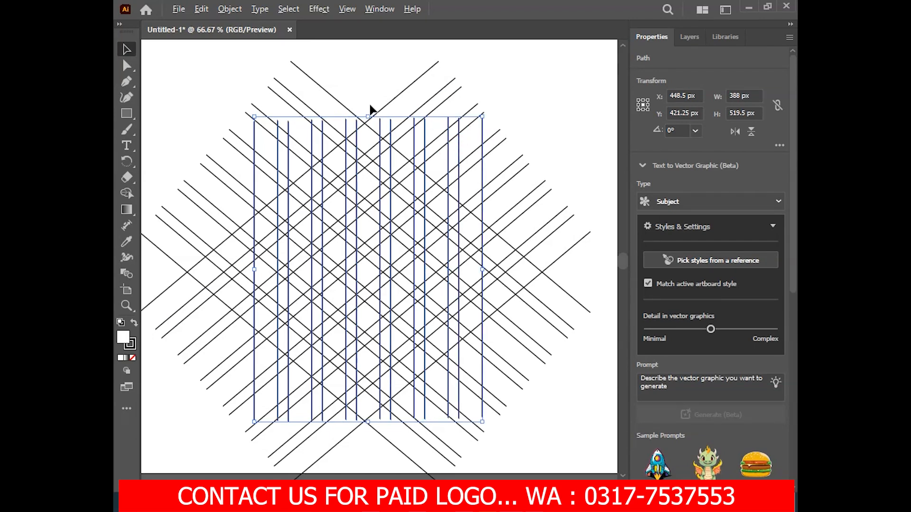
drag(367, 421, 365, 440)
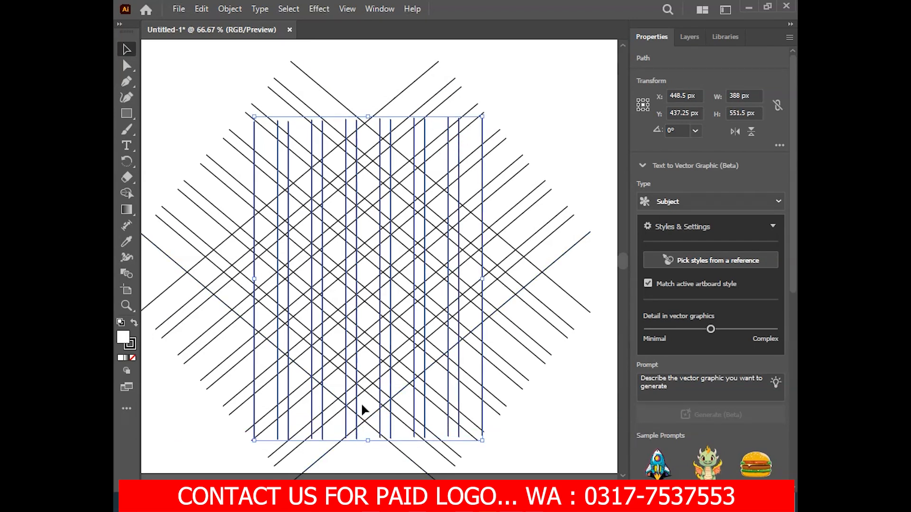
mouse_move(367, 116)
mouse_down()
mouse_move(368, 96)
mouse_move(364, 105)
mouse_up()
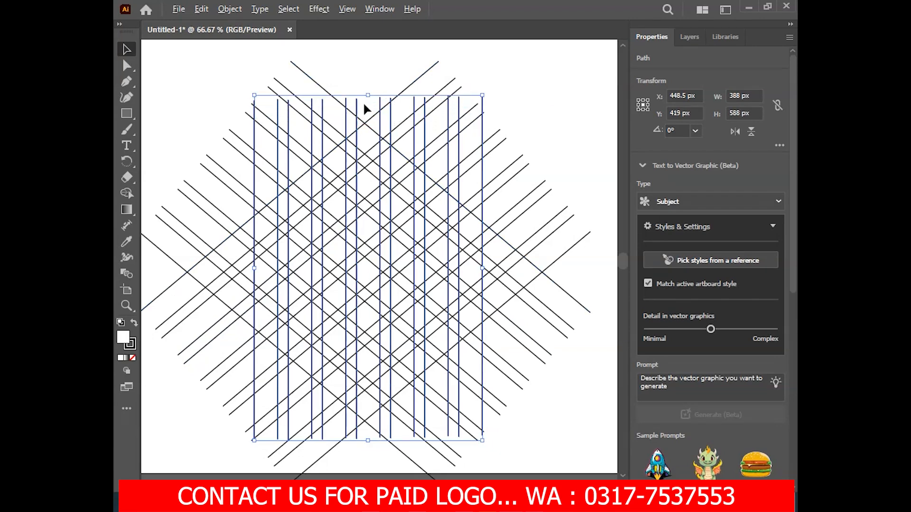
Nudge the vertical lines left to X 442.5 px, centring them on the crossings of the diagonals, and deselect them.
scroll(364, 114, up, 2)
scroll(363, 113, up, 3)
key(Left)
key(Left)
key(Left)
key(Left)
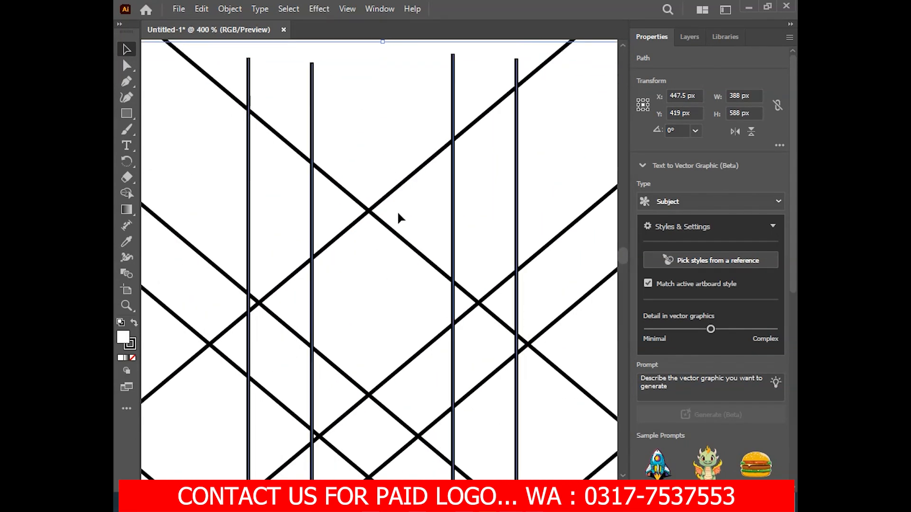
key(Left)
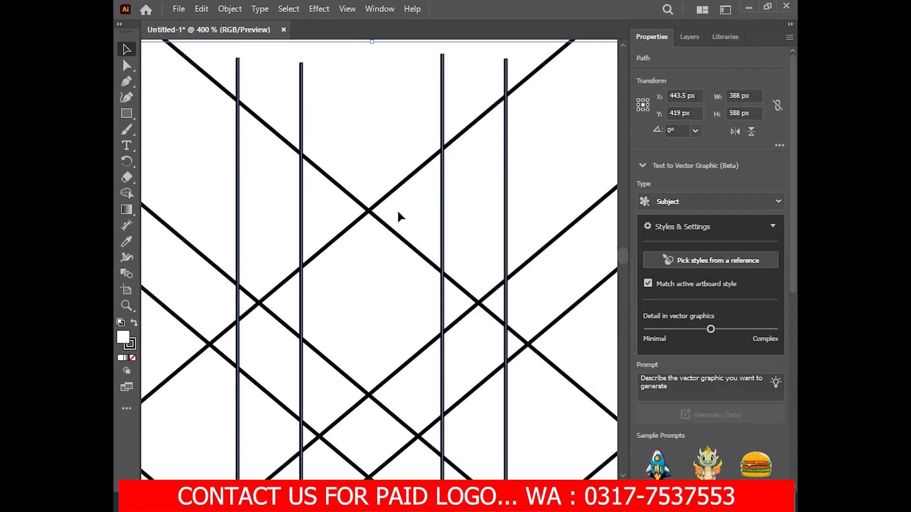
scroll(391, 218, down, 2)
scroll(392, 217, down, 1)
key(Left)
scroll(402, 256, down, 3)
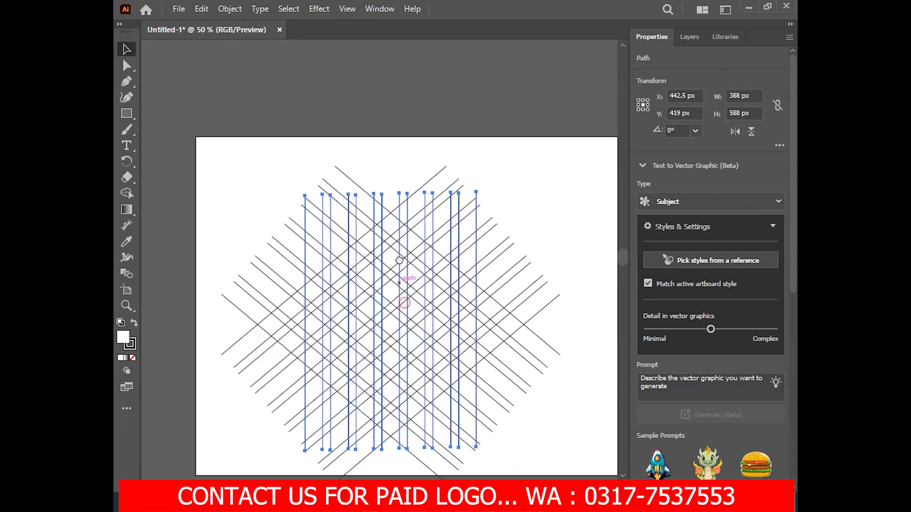
click(237, 143)
With the whole line grid selected for the Shape Builder, set the fill to black (000000) and the stroke to none.
scroll(299, 197, up, 1)
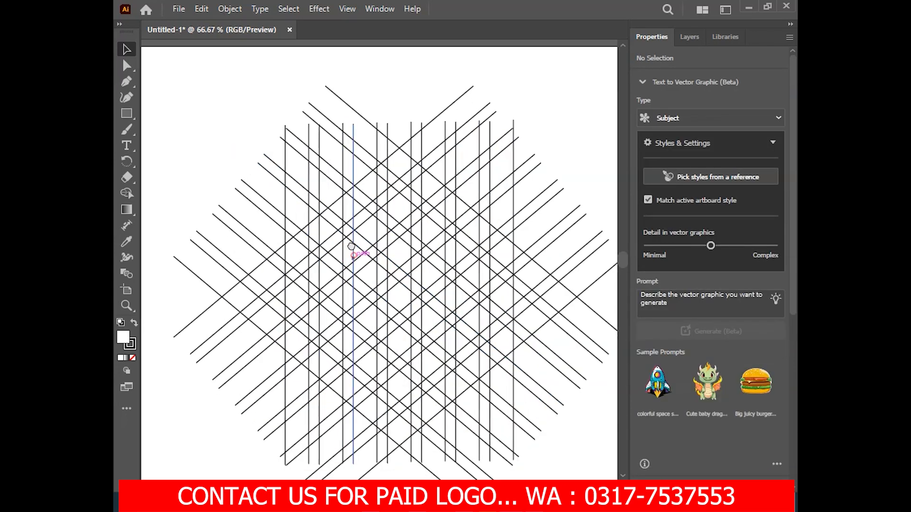
drag(183, 76, 450, 321)
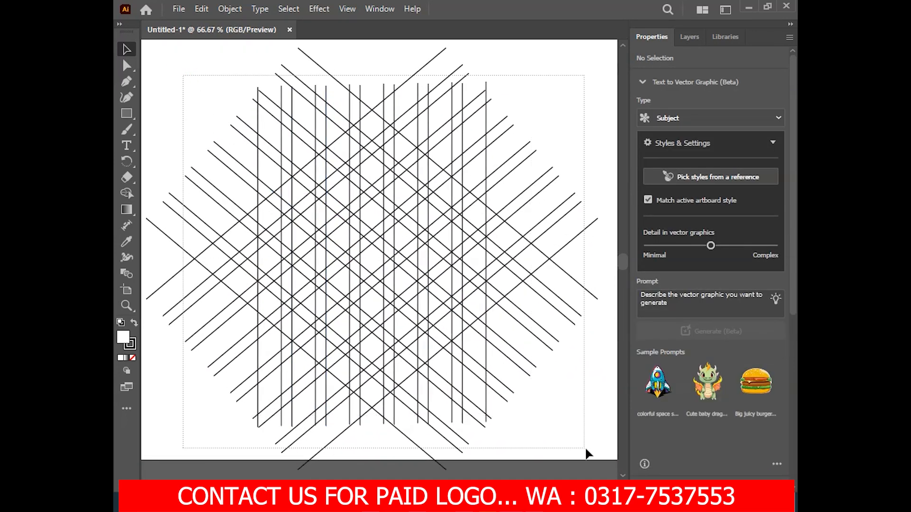
drag(583, 452, 560, 409)
click(127, 194)
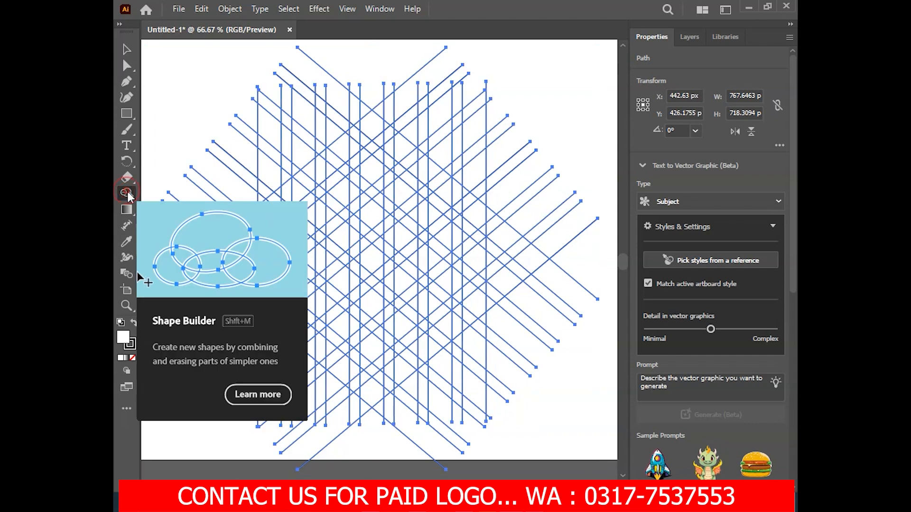
double_click(122, 339)
drag(496, 354, 440, 438)
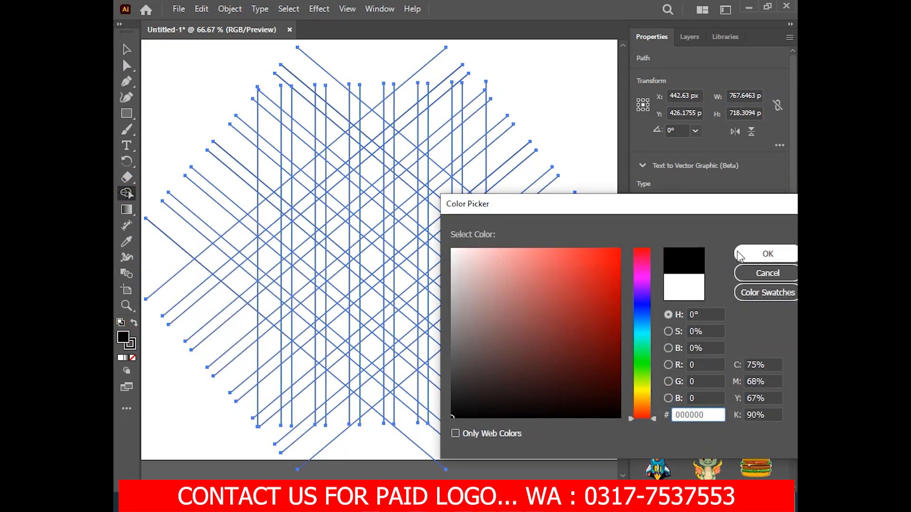
click(766, 254)
click(130, 347)
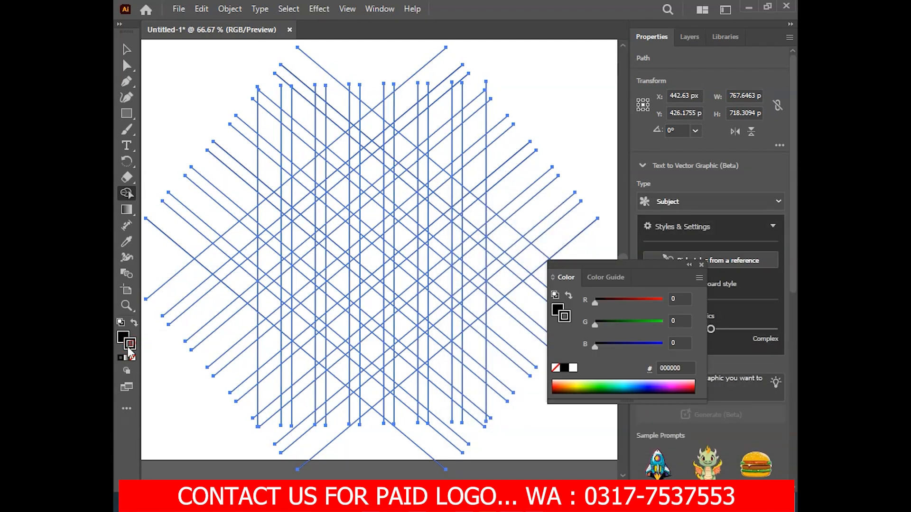
click(133, 359)
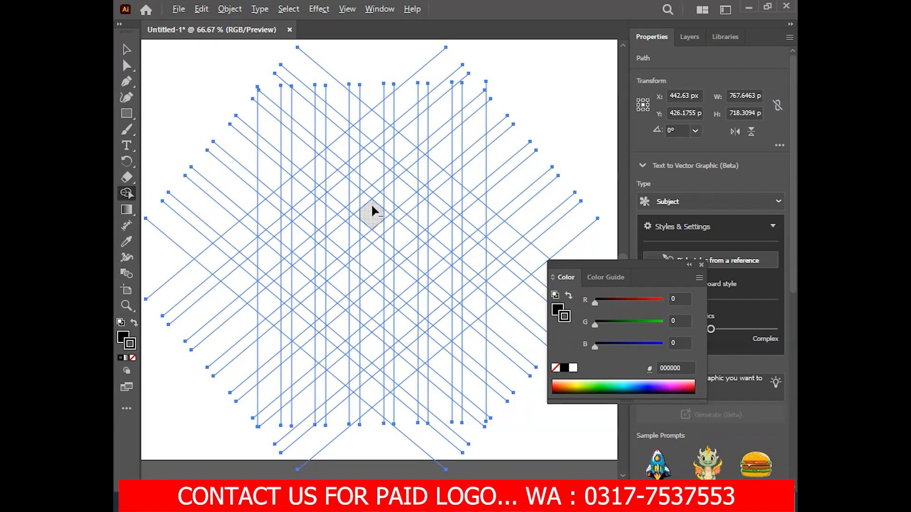
Merge the grid cells along two diagonal bands meeting at the centre into a black V shape with the Shape Builder.
scroll(371, 211, up, 1)
mouse_move(371, 212)
mouse_down()
mouse_move(360, 191)
mouse_move(324, 176)
mouse_move(276, 135)
mouse_up()
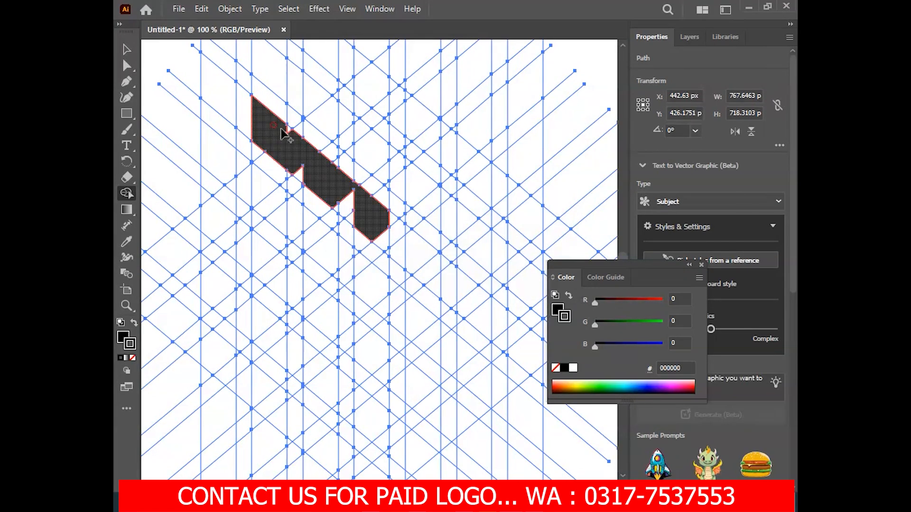
mouse_move(336, 203)
mouse_down()
mouse_move(360, 222)
mouse_move(388, 186)
mouse_move(463, 134)
mouse_move(475, 138)
mouse_move(439, 185)
mouse_move(378, 215)
mouse_move(369, 231)
mouse_up()
scroll(375, 204, left, 2)
scroll(374, 204, up, 1)
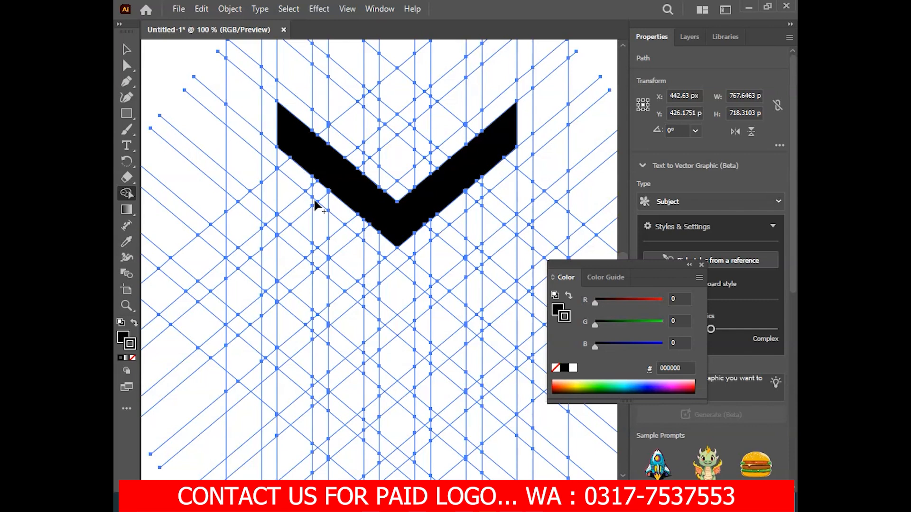
Merge the grid cells along two diagonal bands sloping down and outward below the V's tip into separate black bars.
mouse_move(356, 240)
mouse_down()
mouse_move(382, 259)
mouse_move(311, 298)
mouse_move(333, 261)
mouse_move(252, 331)
mouse_move(271, 338)
mouse_up()
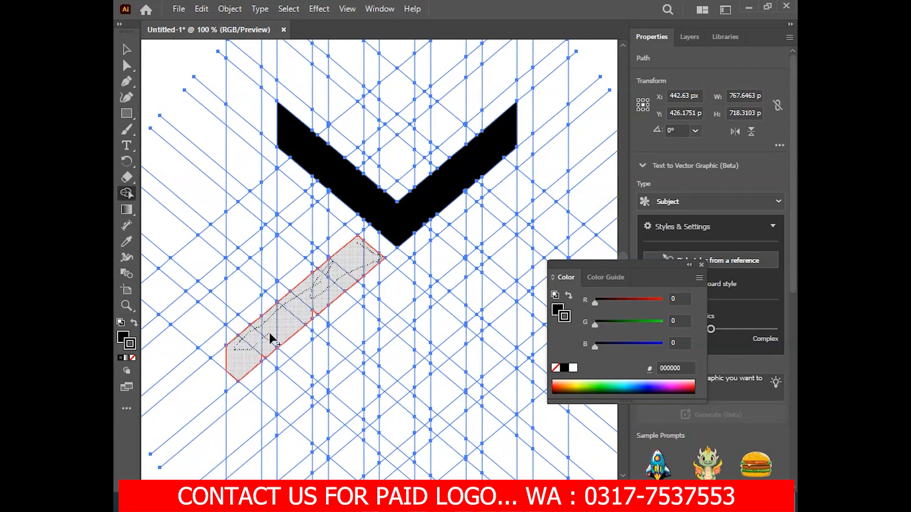
drag(233, 382, 234, 382)
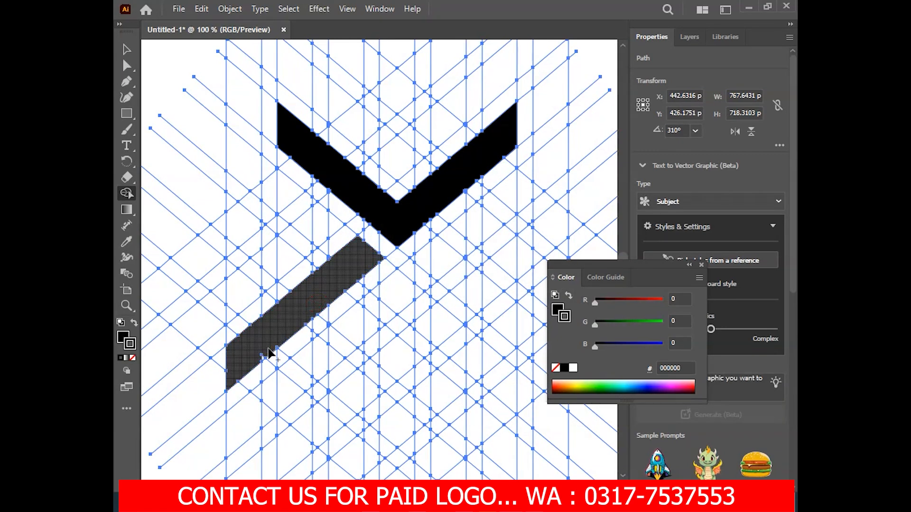
scroll(325, 294, right, 3)
scroll(325, 294, up, 1)
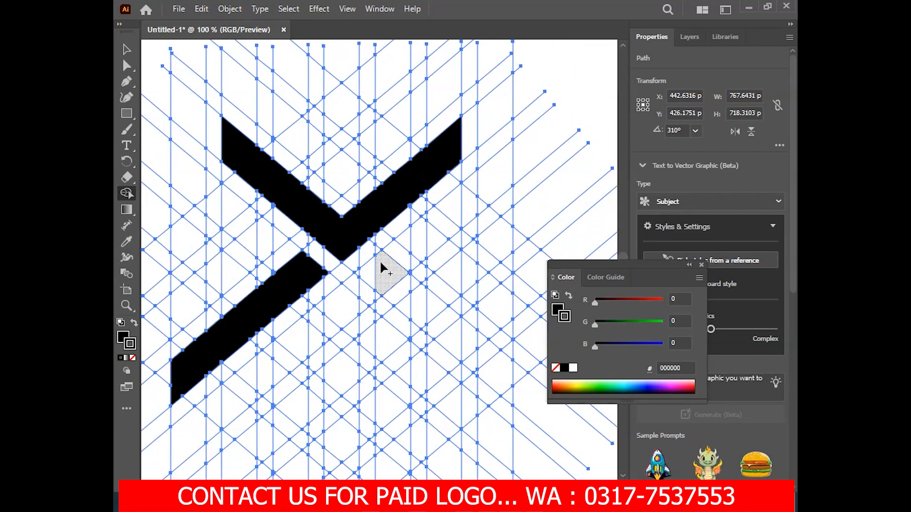
mouse_move(358, 276)
mouse_down()
mouse_move(420, 315)
mouse_move(416, 288)
mouse_move(406, 285)
mouse_move(493, 375)
mouse_up()
drag(438, 339, 439, 340)
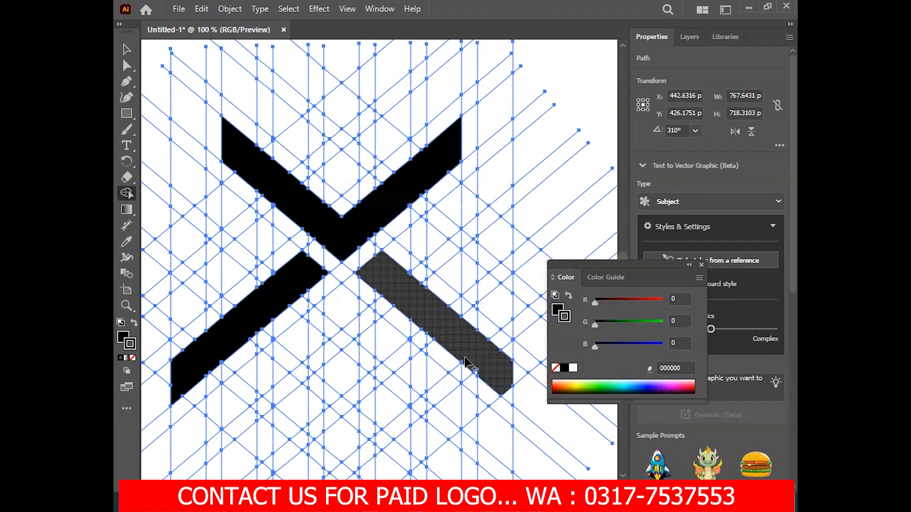
drag(510, 400, 511, 402)
Merge the outermost vertical columns on both sides with the lower diagonal bars, filling the notched cells along each column.
drag(422, 308, 472, 321)
drag(238, 97, 238, 370)
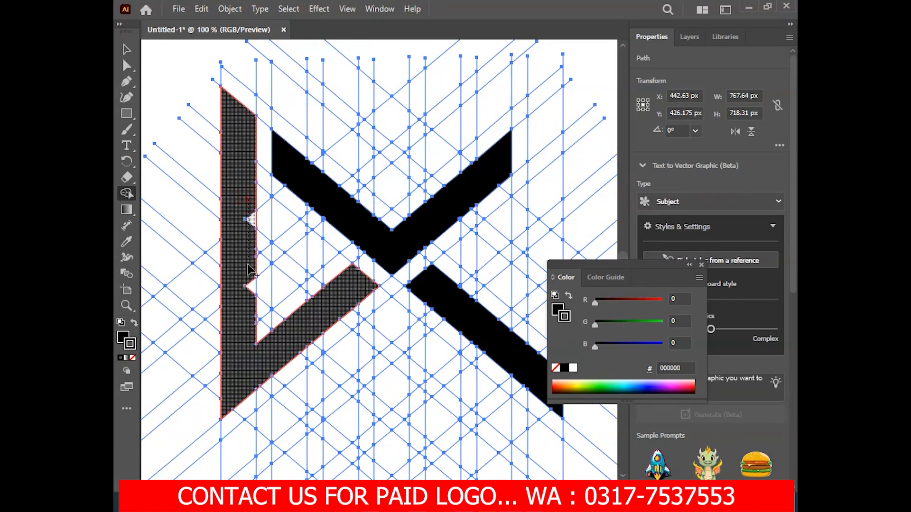
drag(464, 279, 369, 271)
mouse_move(441, 118)
mouse_down()
mouse_move(432, 204)
mouse_move(446, 240)
mouse_up()
mouse_move(447, 122)
mouse_down()
mouse_move(445, 338)
mouse_move(449, 318)
mouse_up()
drag(455, 203, 461, 289)
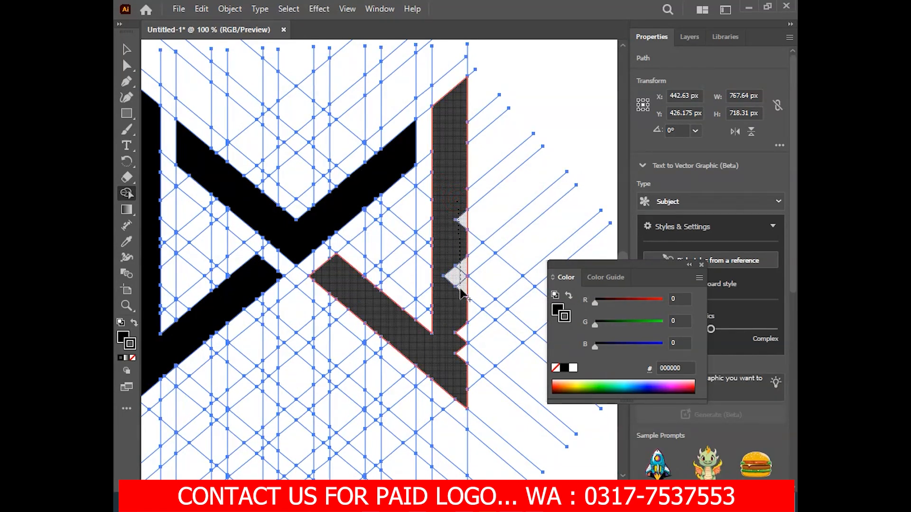
drag(460, 356, 454, 321)
Merge the inner columns below both V arms, including the adjoining cells that form inward-pointing wedges, into the V shape.
drag(431, 266, 517, 293)
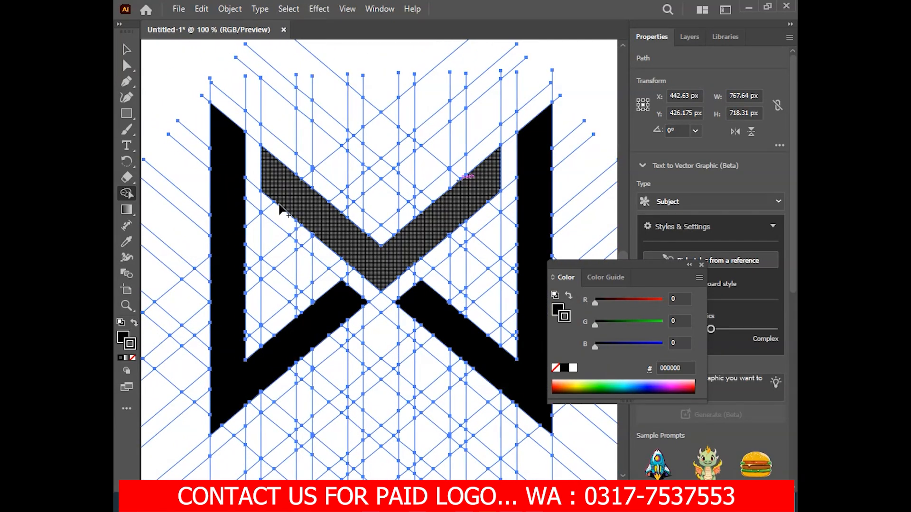
mouse_move(268, 194)
mouse_down()
mouse_move(269, 304)
mouse_move(292, 235)
mouse_move(287, 291)
mouse_move(299, 266)
mouse_up()
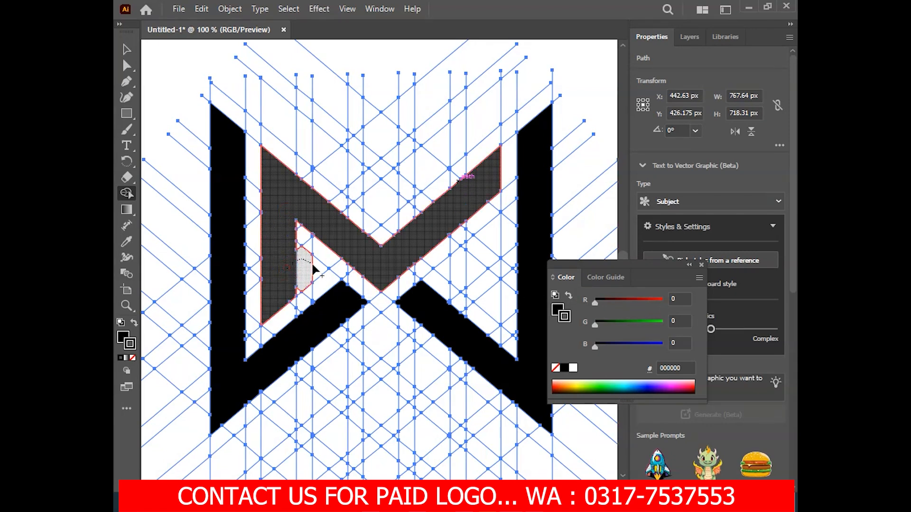
click(299, 266)
scroll(406, 254, right, 2)
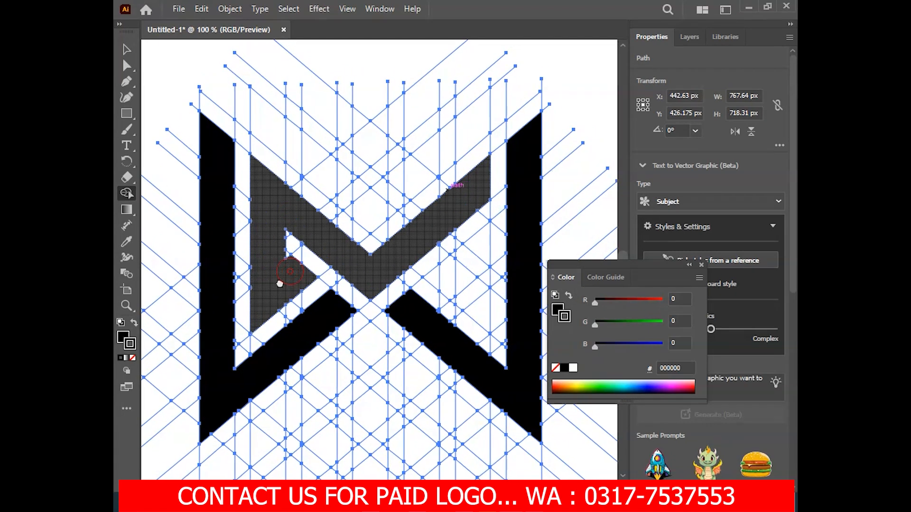
mouse_move(456, 229)
mouse_down()
mouse_move(455, 303)
mouse_move(436, 283)
mouse_move(431, 237)
mouse_move(420, 278)
mouse_move(406, 279)
mouse_move(424, 307)
mouse_up()
Extend the two inner columns upward above the V's arms by merging the grid cells over them.
scroll(370, 280, up, 3)
scroll(370, 279, left, 2)
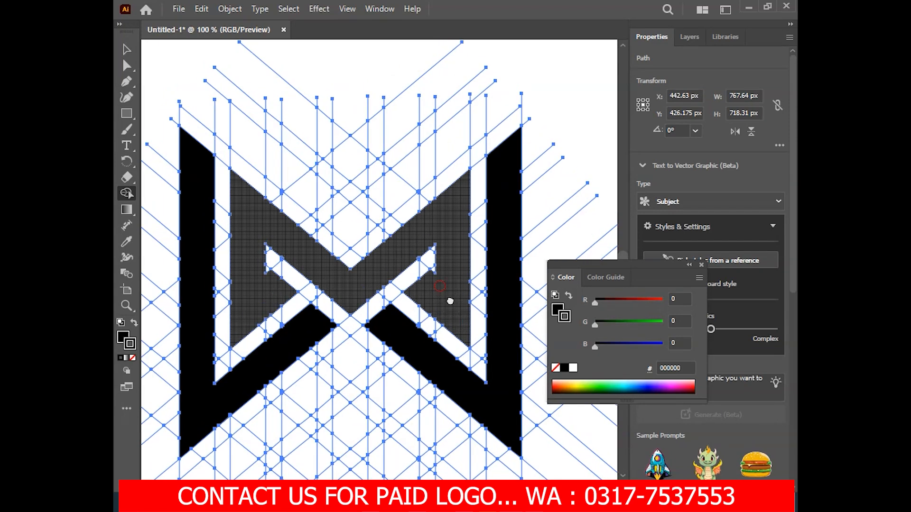
drag(288, 249, 287, 180)
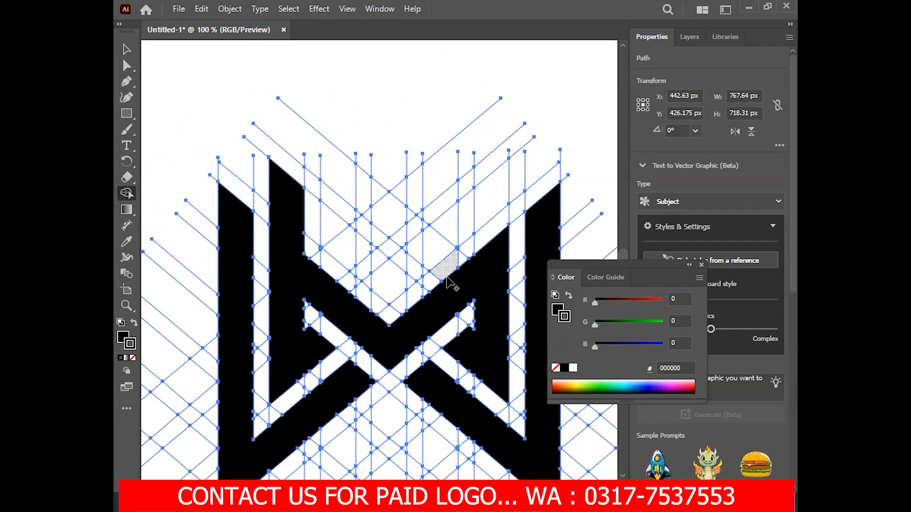
drag(489, 257, 486, 212)
Merge a second V band between the extended inner columns, parallel to and above the first V, into the central shape.
mouse_move(298, 197)
mouse_down()
mouse_move(375, 258)
mouse_move(386, 281)
mouse_move(347, 256)
mouse_move(377, 259)
mouse_up()
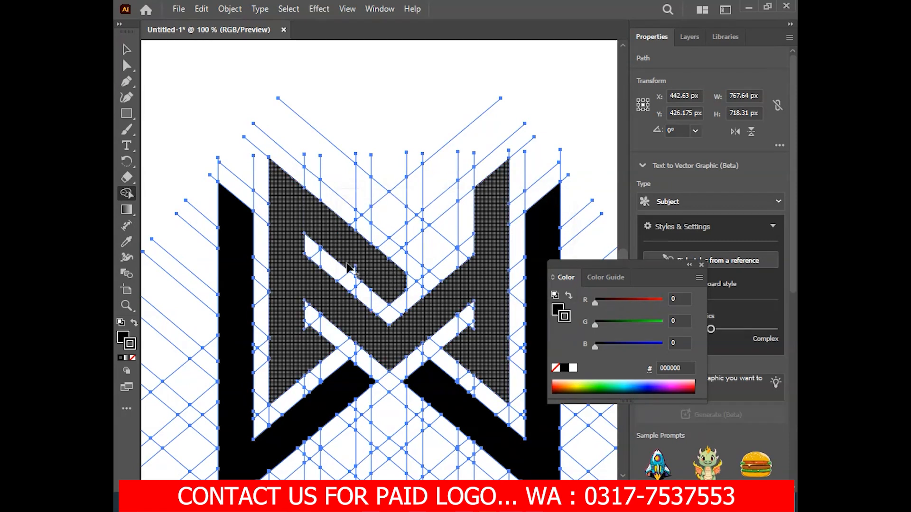
mouse_move(477, 191)
mouse_down()
mouse_move(465, 219)
mouse_move(396, 273)
mouse_up()
mouse_move(441, 239)
mouse_down()
mouse_move(406, 273)
mouse_move(416, 274)
mouse_up()
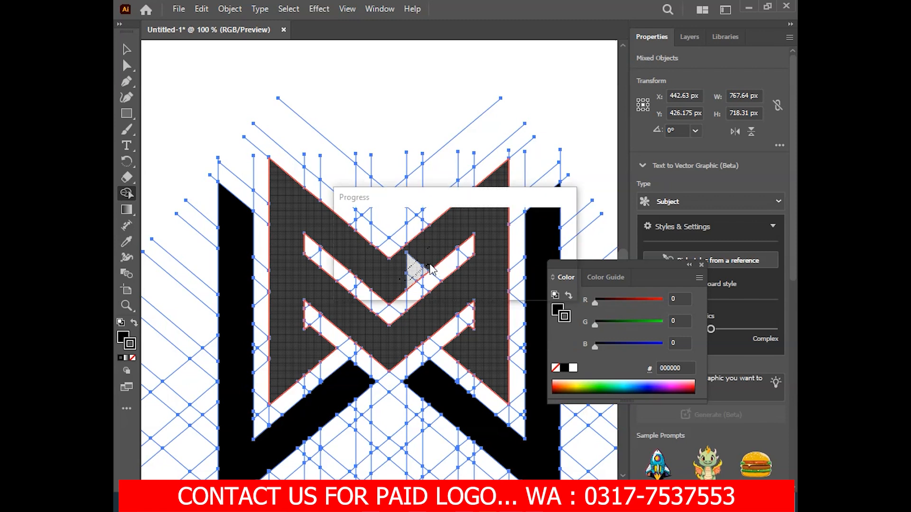
Deselect the grid, then group the central M shape with the outer shape on its left.
key(ctrl+minus)
click(127, 49)
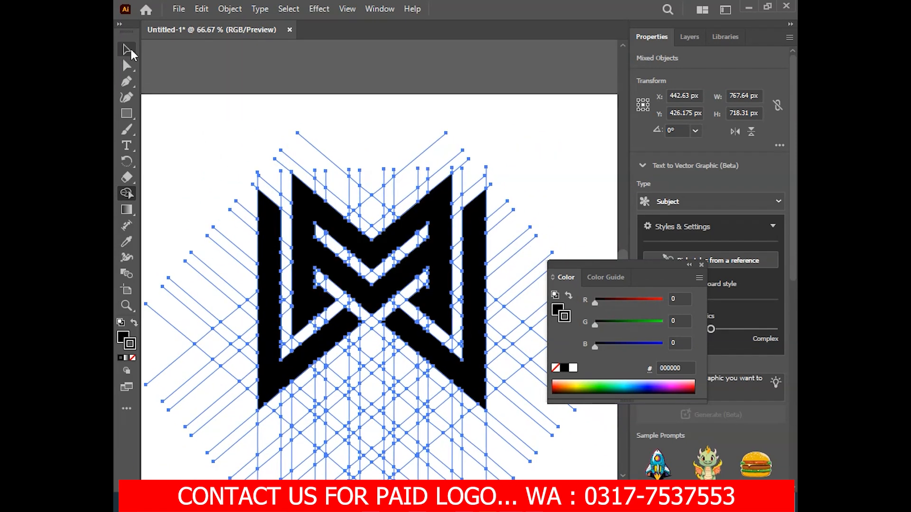
click(413, 116)
key(space)
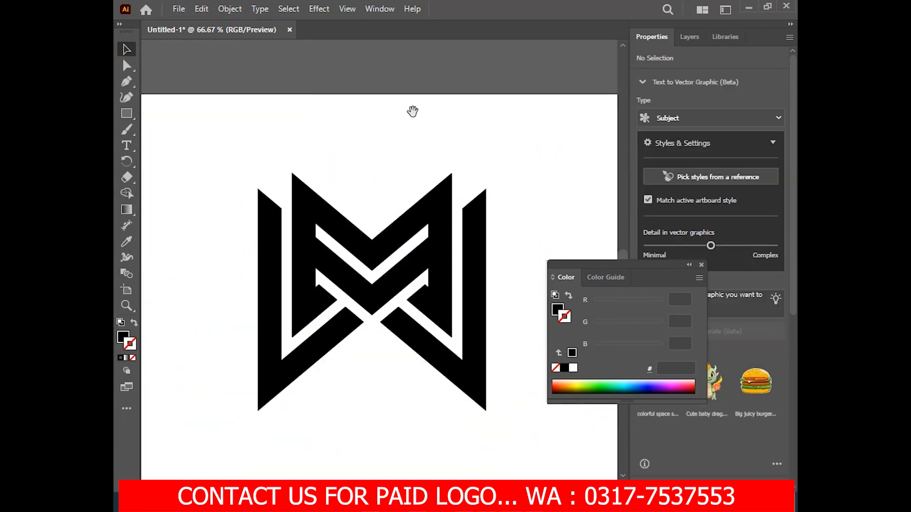
drag(402, 136, 388, 101)
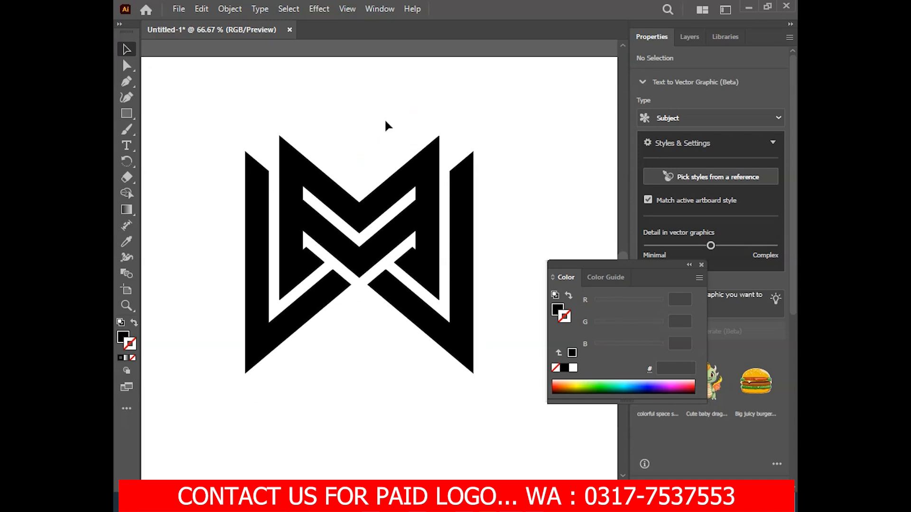
click(349, 209)
shift+click(263, 341)
right_click(262, 341)
click(288, 224)
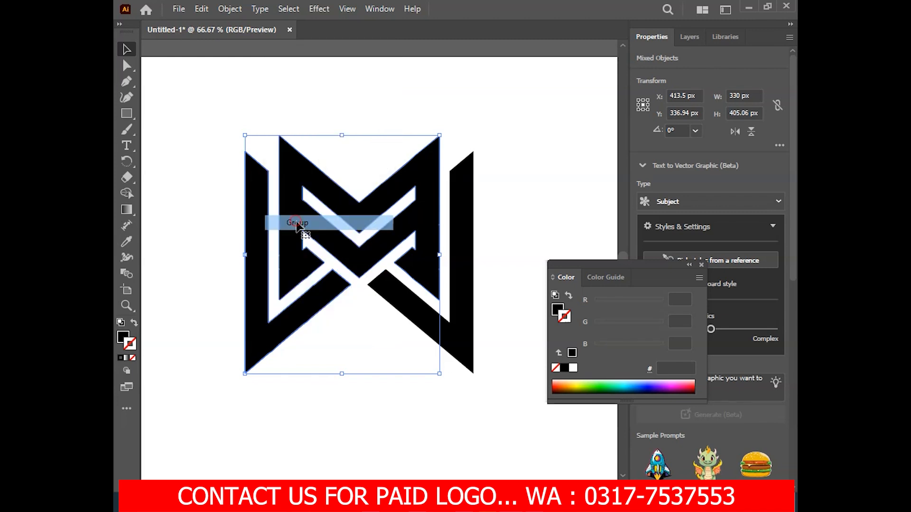
Close the Color panel, deselect the artwork, and expand Layer 1 to find the new group among the leftover paths.
click(701, 265)
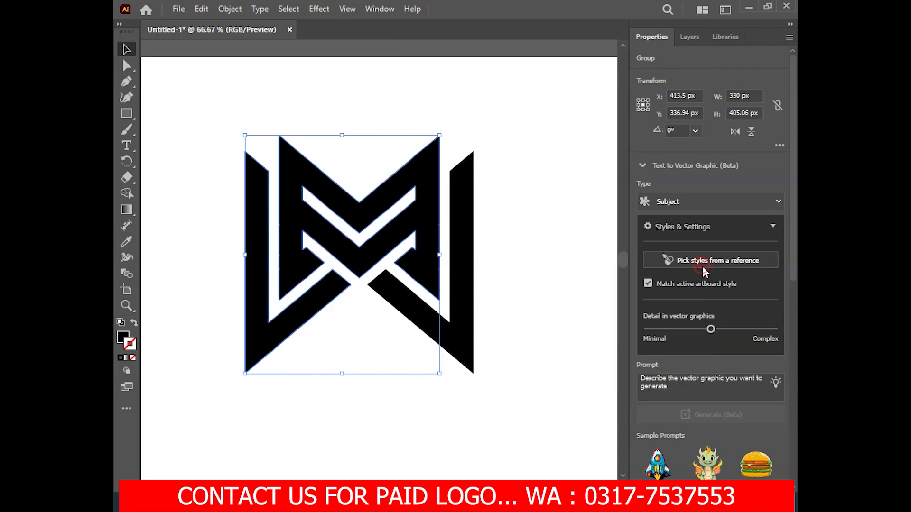
click(580, 243)
click(689, 37)
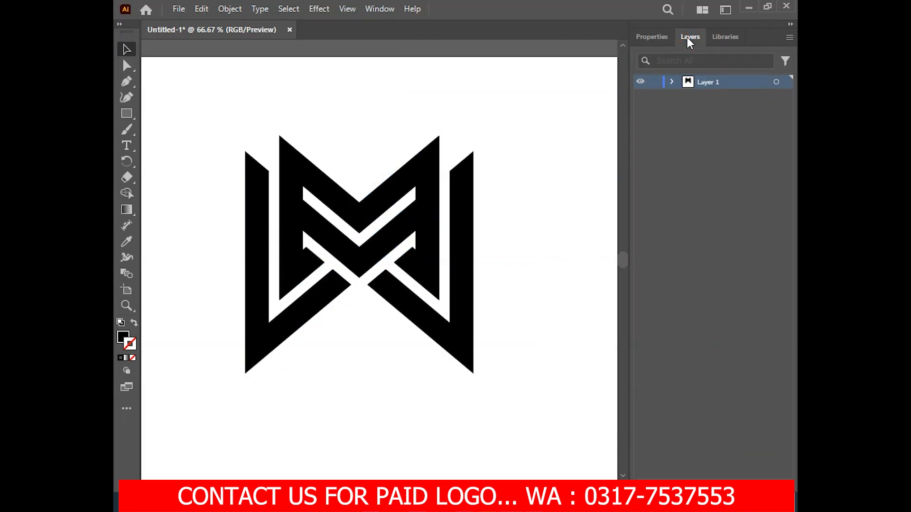
click(671, 82)
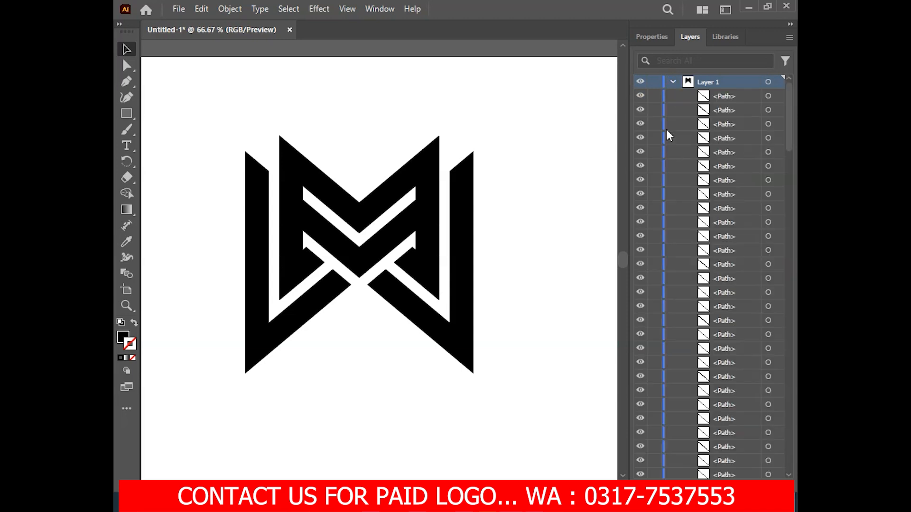
scroll(670, 155, down, 5)
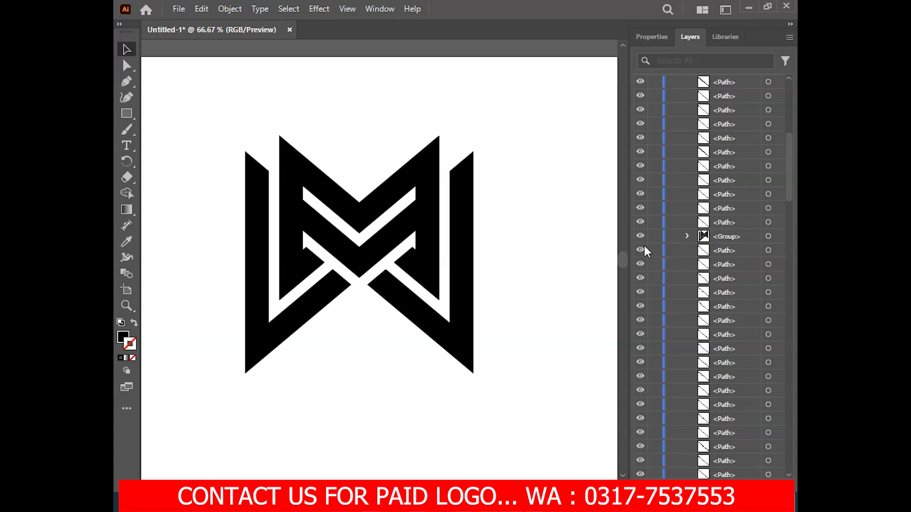
Group the outer shape on the right with the existing group so the whole logo is one group.
click(467, 275)
shift+click(264, 278)
right_click(260, 263)
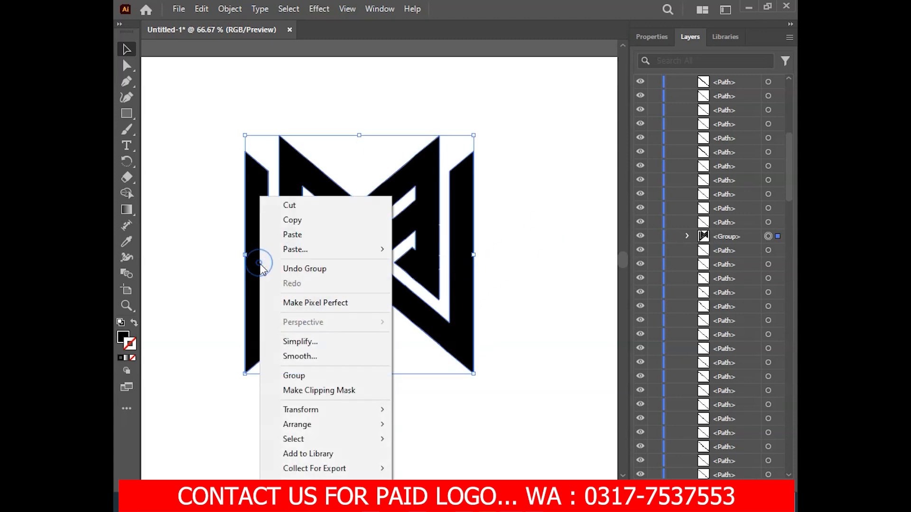
click(294, 375)
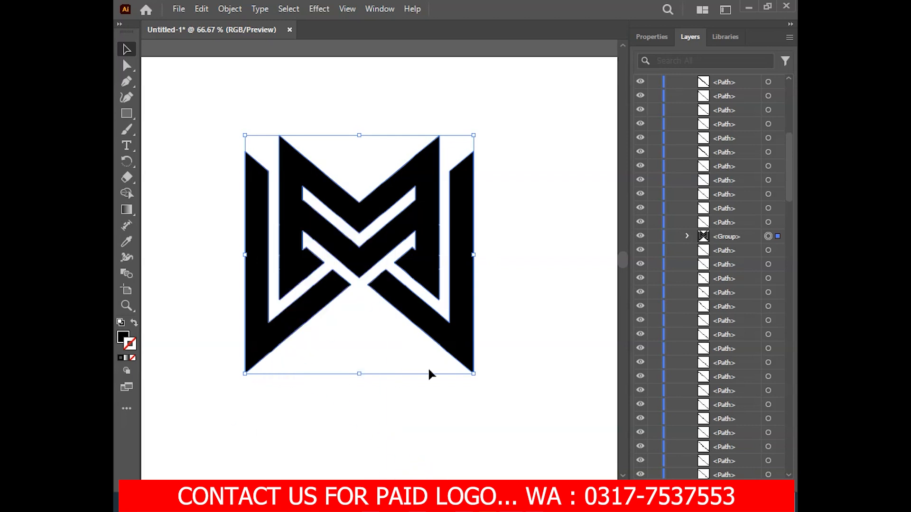
Hide the logo group, delete all the remaining grid paths, and show the logo group again.
click(640, 236)
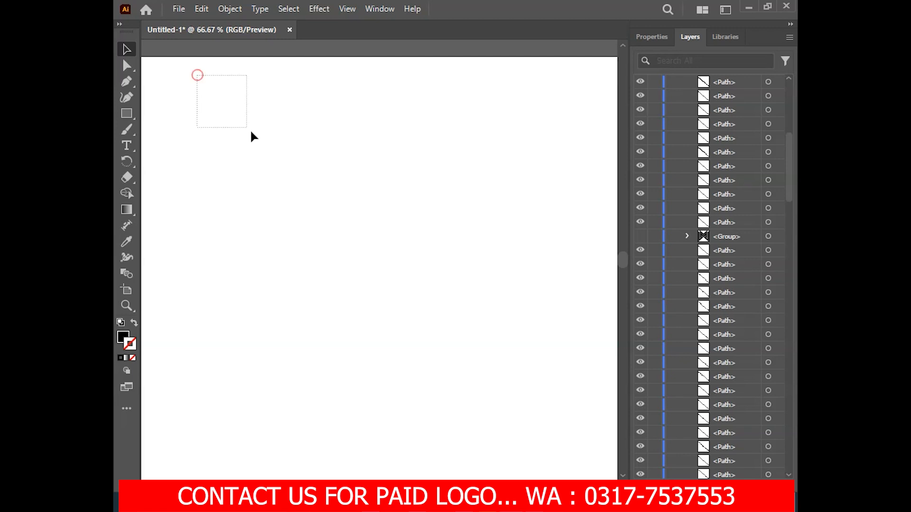
key(ctrl+a)
key(Delete)
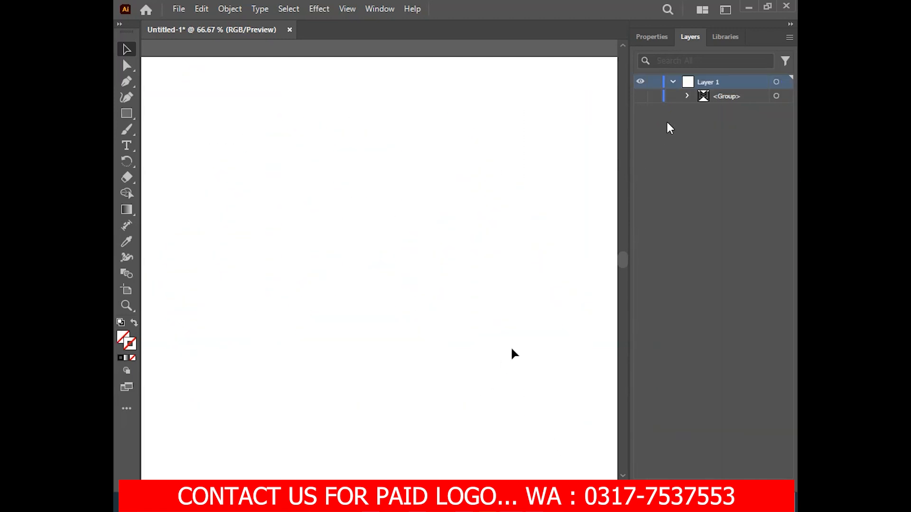
click(640, 96)
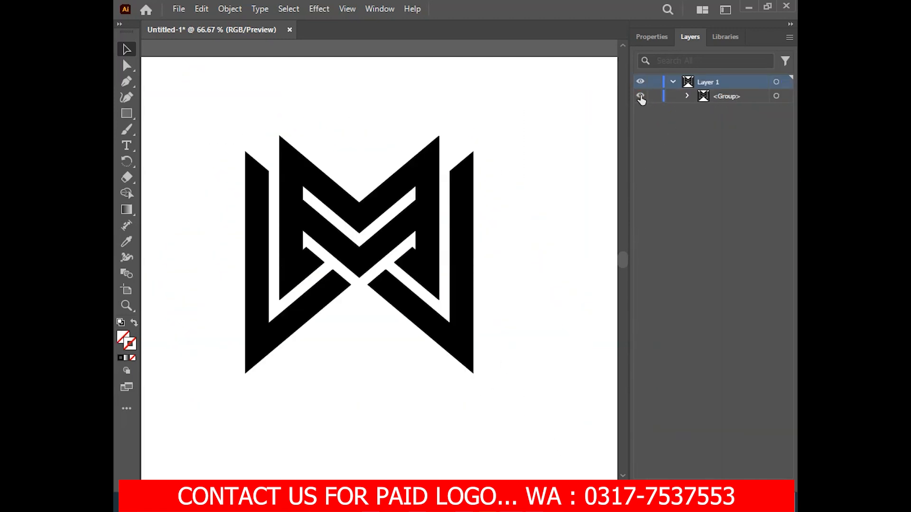
Move the logo group to about X 469 px, Y 305 px and deselect it.
click(651, 37)
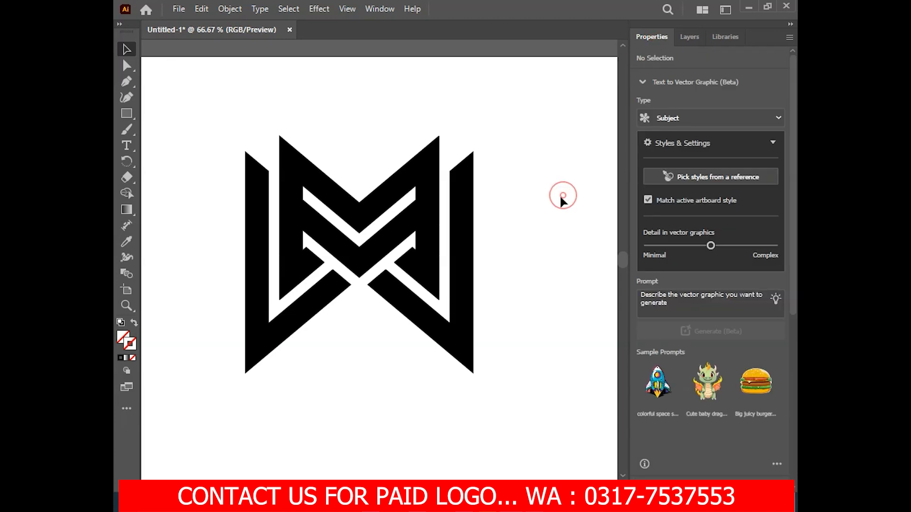
key(ctrl+minus)
drag(465, 265, 477, 252)
click(450, 329)
key(ctrl+plus)
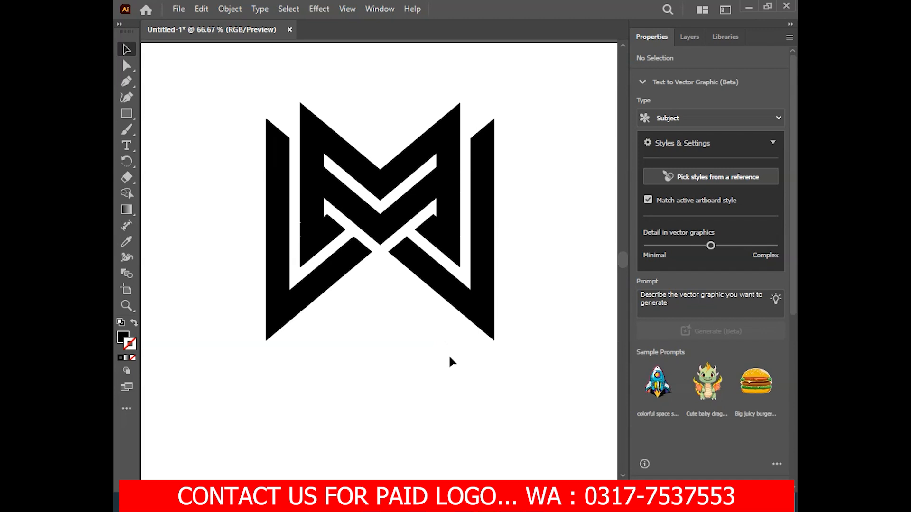
Select the logo group and open the Gradient tool's settings for its fill.
click(305, 254)
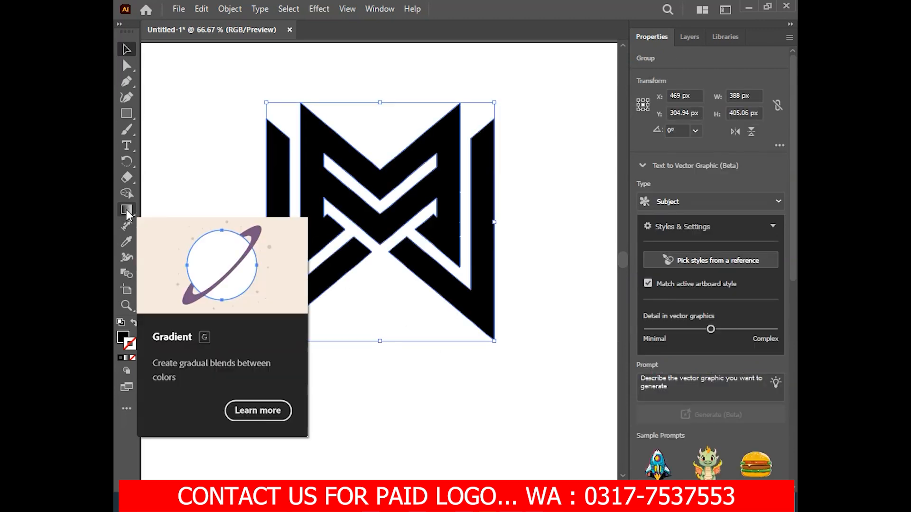
click(126, 210)
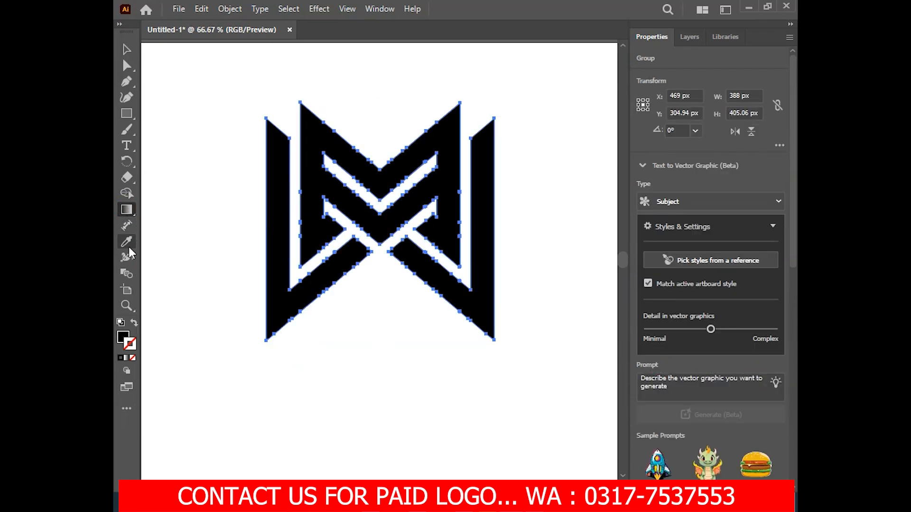
click(123, 338)
click(701, 270)
double_click(128, 212)
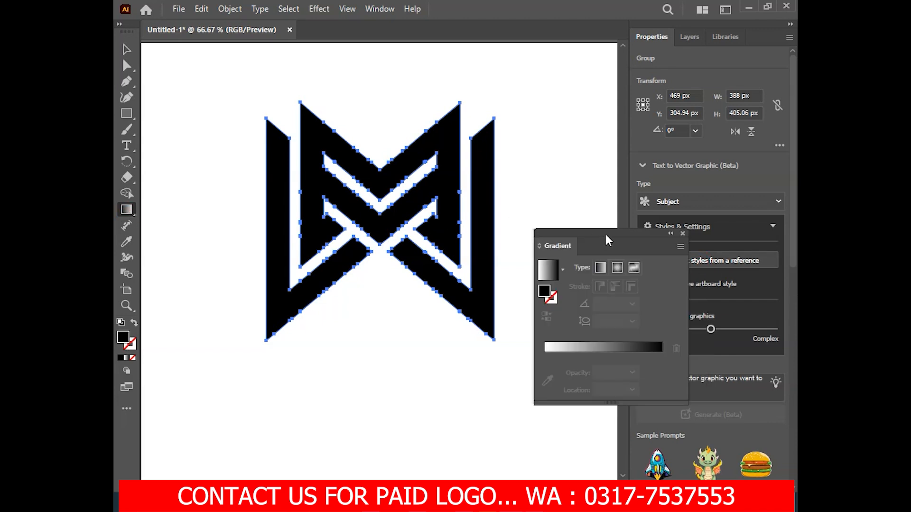